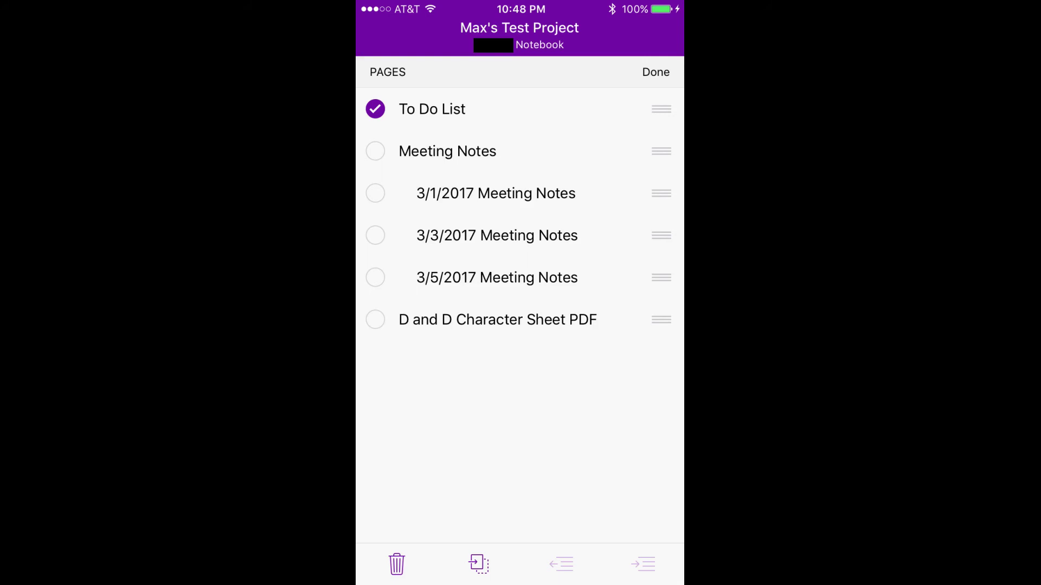
# - Bring up the Move, Copy, Cancel options for the selected To Do List page
pyautogui.click(478, 564)
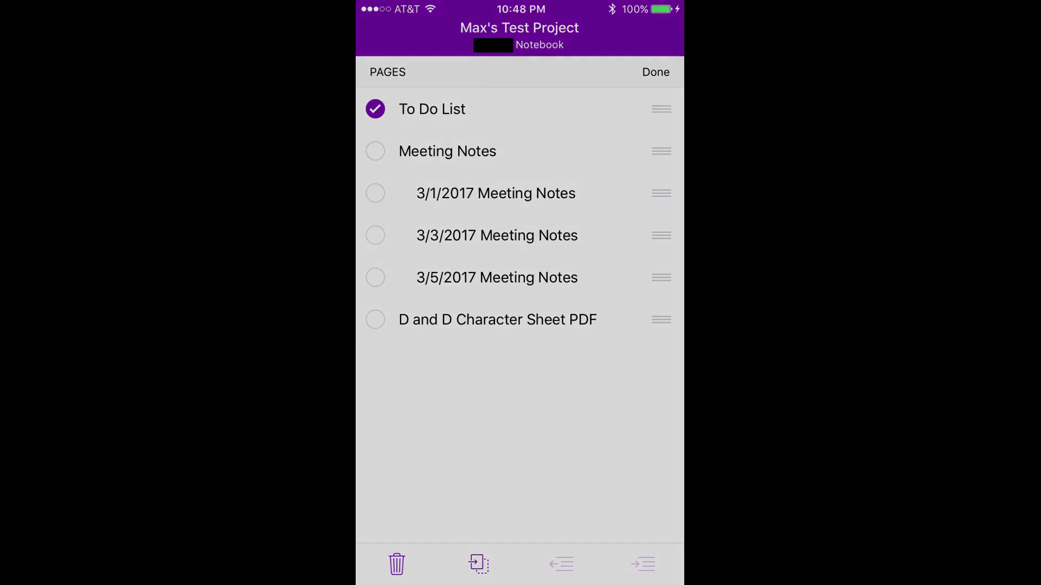